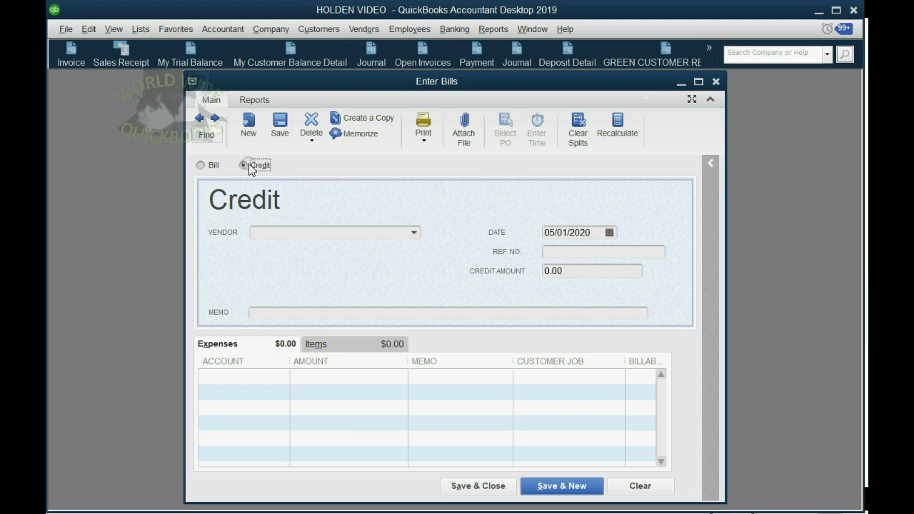
# Open the vendor drop-down on the blank vendor credit form dated 05/01/2020.
pyautogui.click(415, 233)
# Choose SAM'S FARM as the vendor and date the credit 07/15/2019.
pyautogui.click(344, 341)
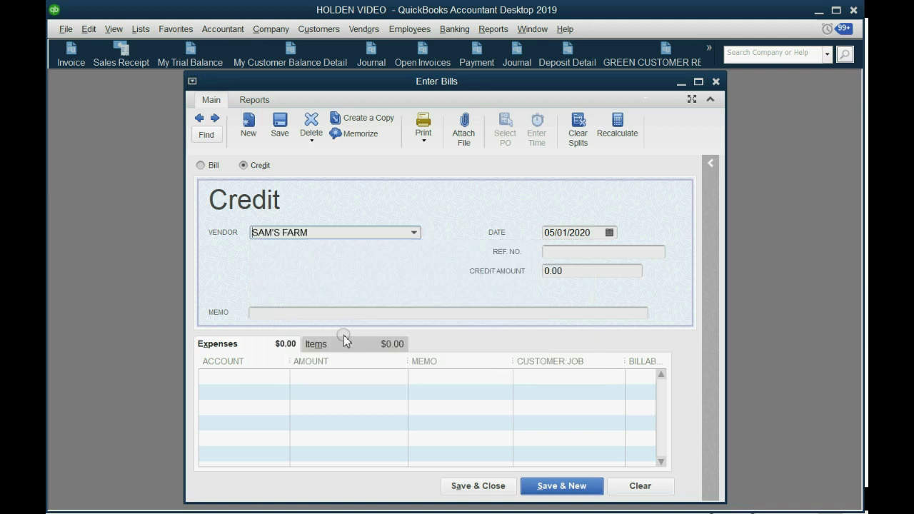
pyautogui.click(609, 233)
pyautogui.click(658, 255)
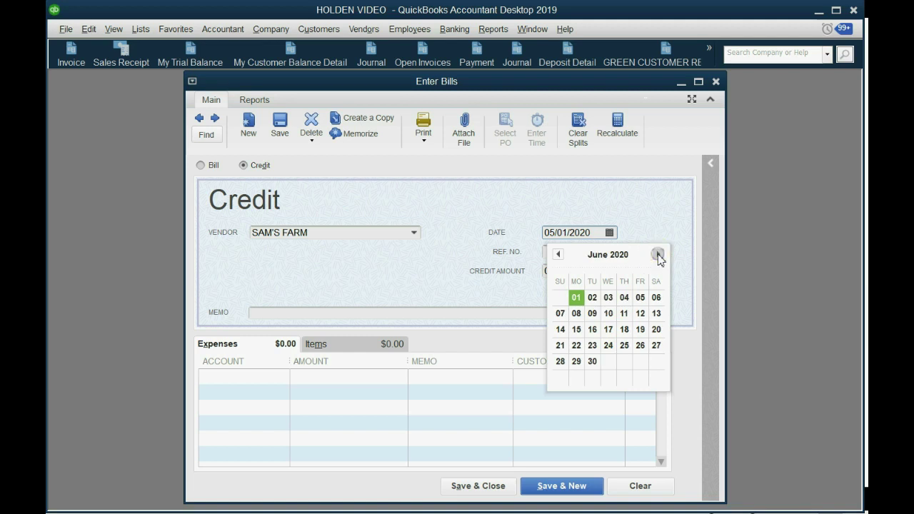
pyautogui.click(658, 255)
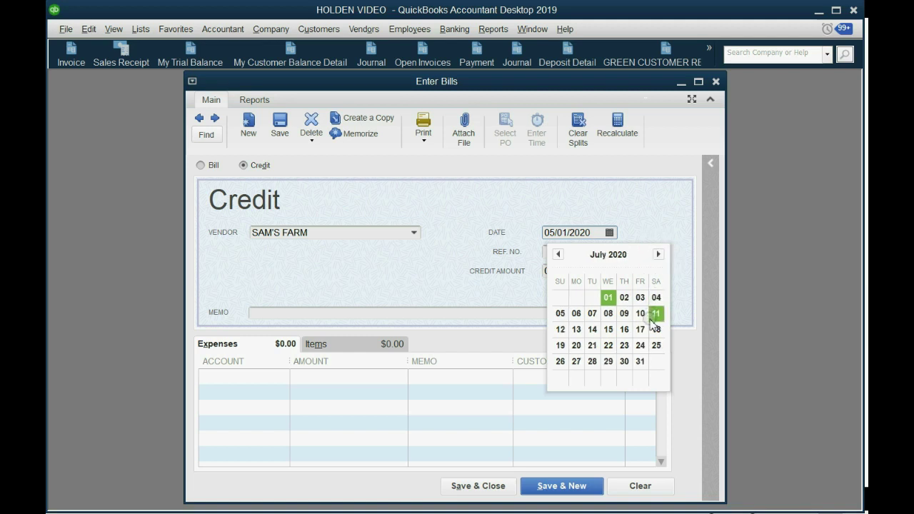
pyautogui.click(607, 329)
pyautogui.click(599, 243)
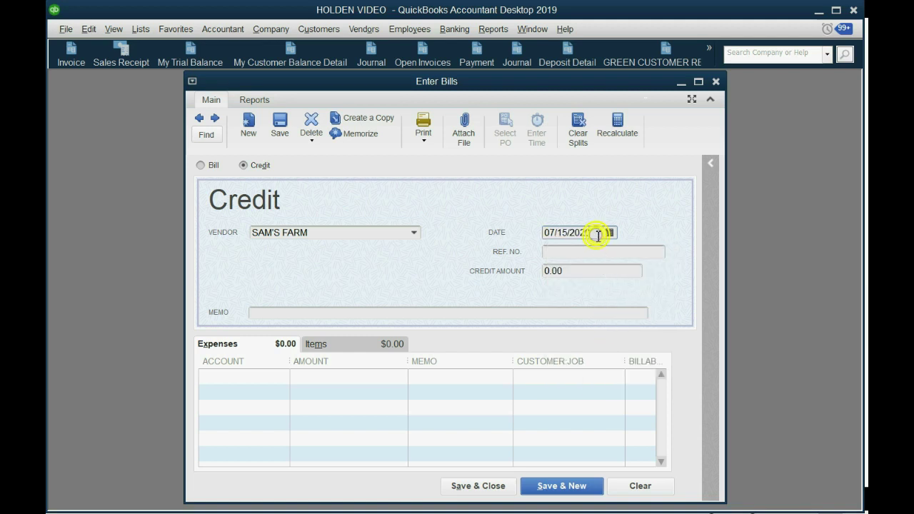
pyautogui.write('19')
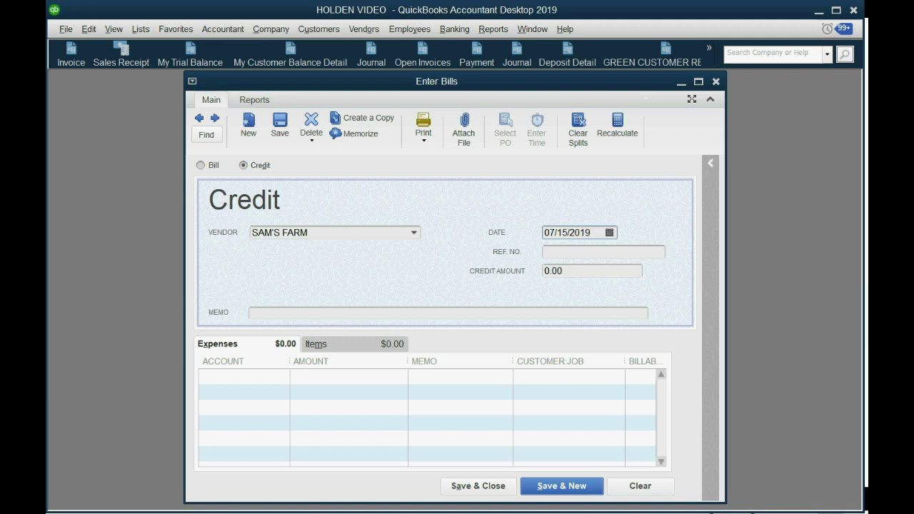
# Add 5 BANANAS at 20.00 on the Items tab and save the 100.00 credit.
pyautogui.click(375, 344)
pyautogui.click(266, 376)
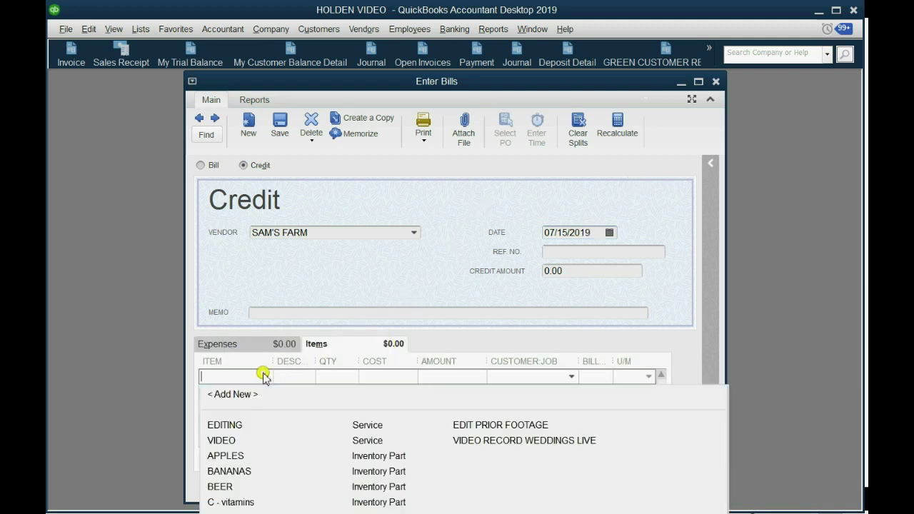
pyautogui.click(264, 471)
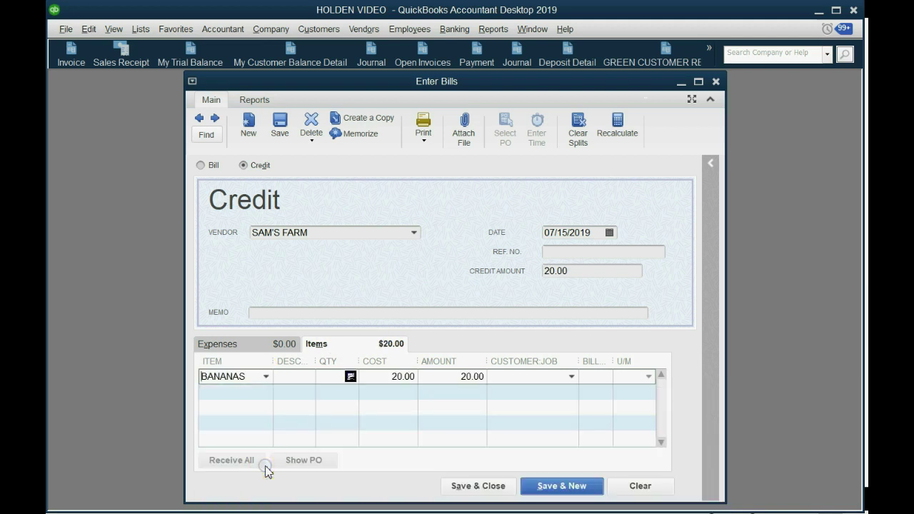
pyautogui.click(380, 371)
pyautogui.write('5')
pyautogui.press('Tab')
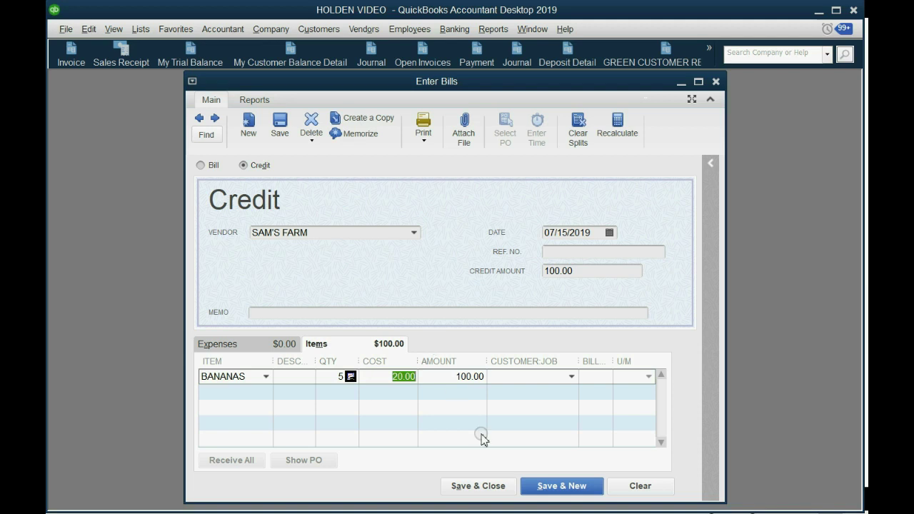
pyautogui.click(478, 485)
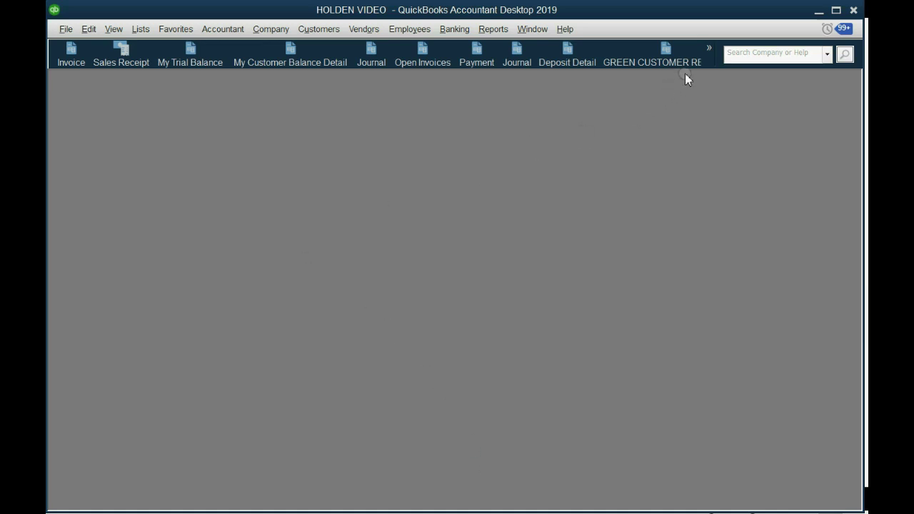
# Run Inventory Valuation Detail and find the 07/15 credit removing 5 BANANAS worth 100.00.
pyautogui.click(710, 58)
pyautogui.click(744, 178)
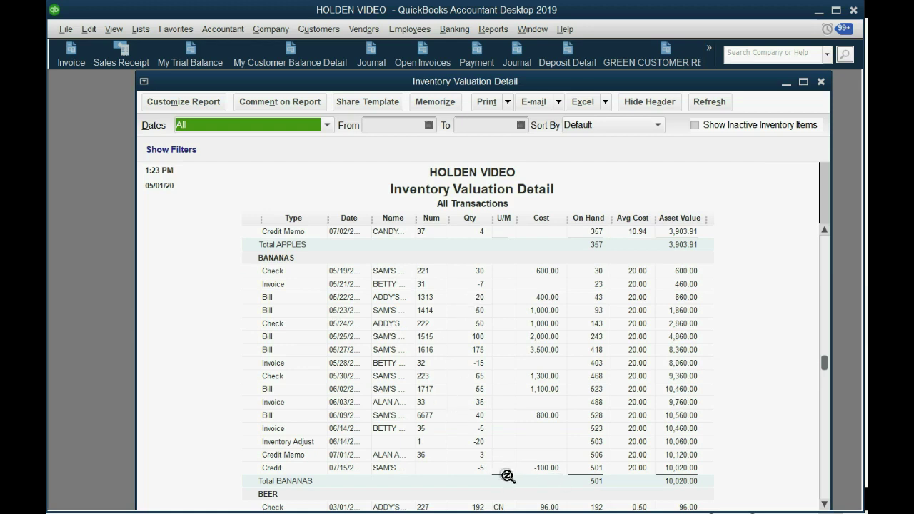
pyautogui.click(486, 468)
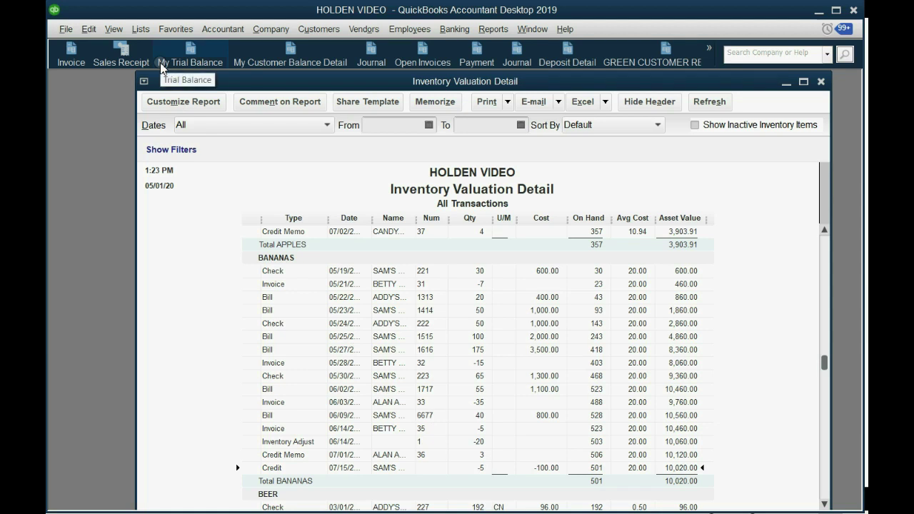
pyautogui.click(186, 50)
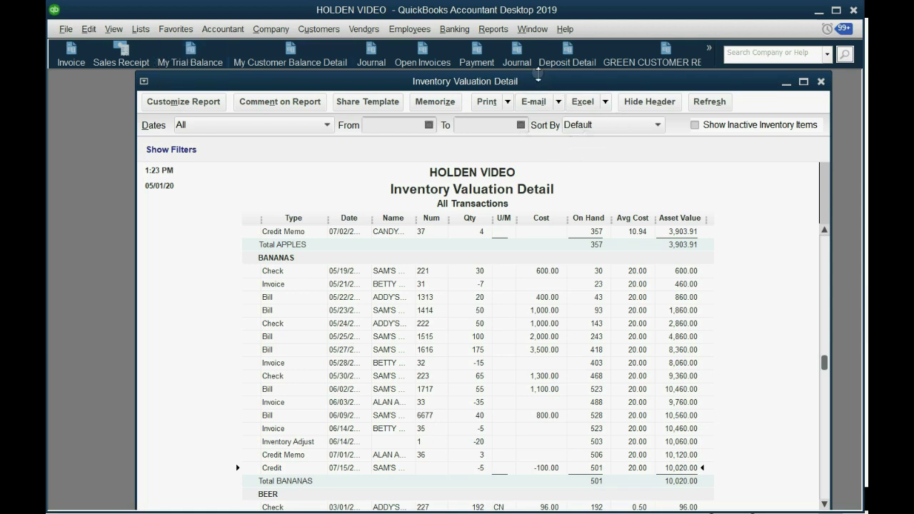
pyautogui.click(493, 28)
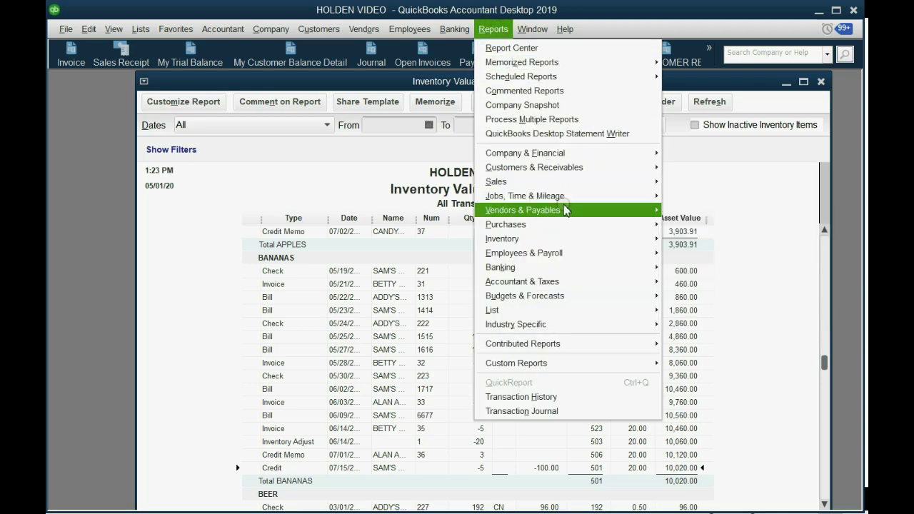
# Run Unpaid Bills Detail and find SAM'S FARM's 07/15/2019 credit of -100.00.
pyautogui.moveTo(564, 210)
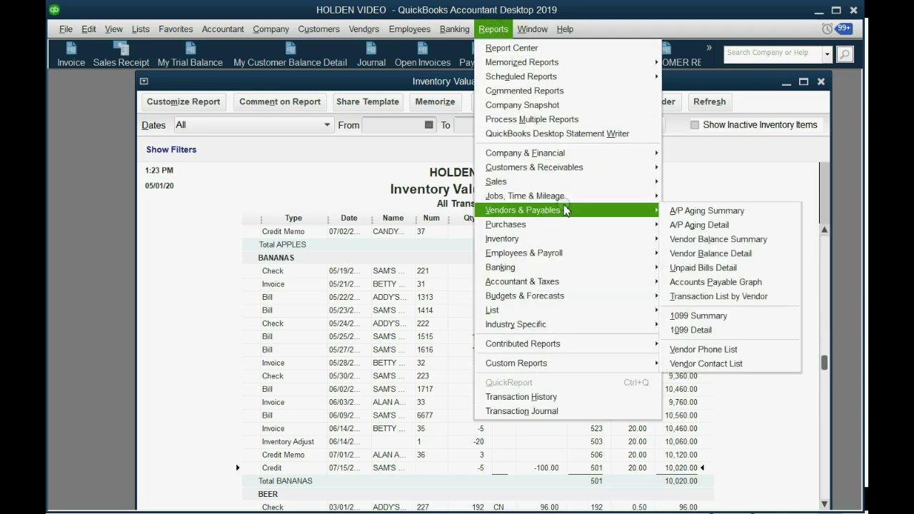
pyautogui.click(696, 268)
pyautogui.scroll(-2, 547, 271)
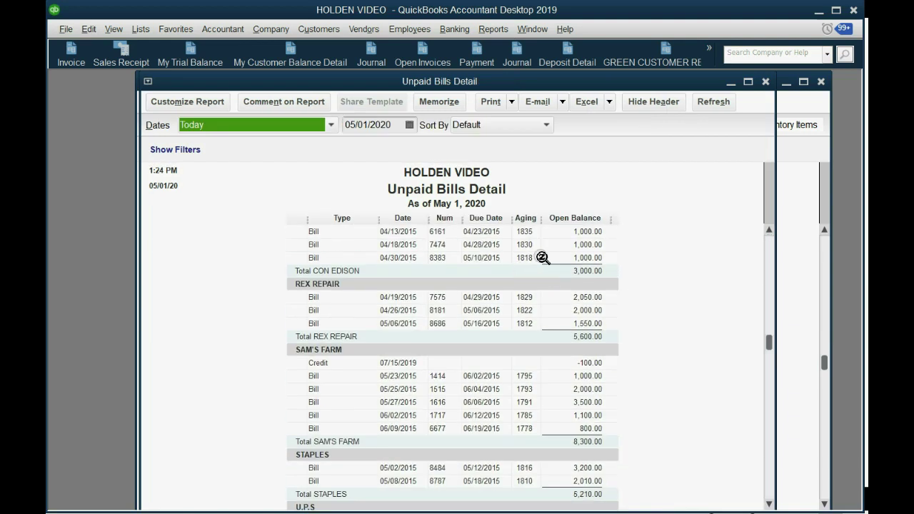
pyautogui.click(598, 364)
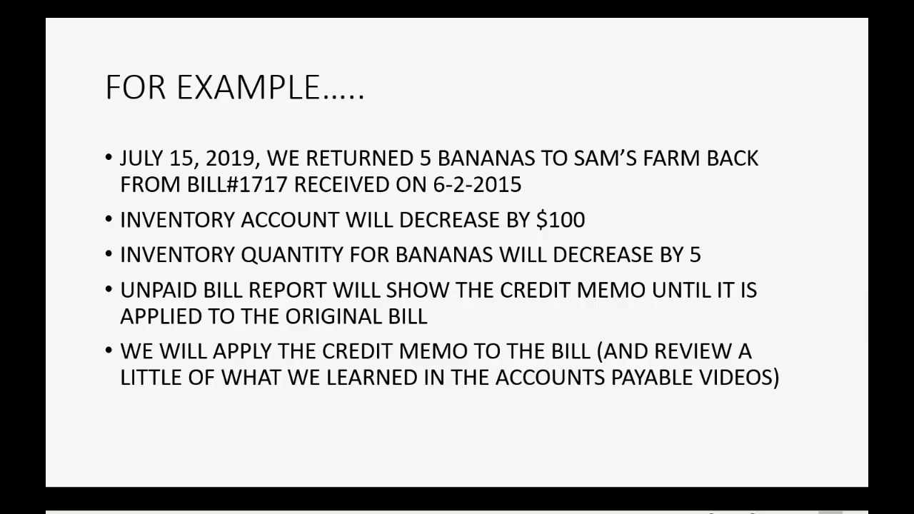
# Review the 'Apply the credit in Pay Bills' slide, then return to the Unpaid Bills Detail report.
pyautogui.click(242, 192)
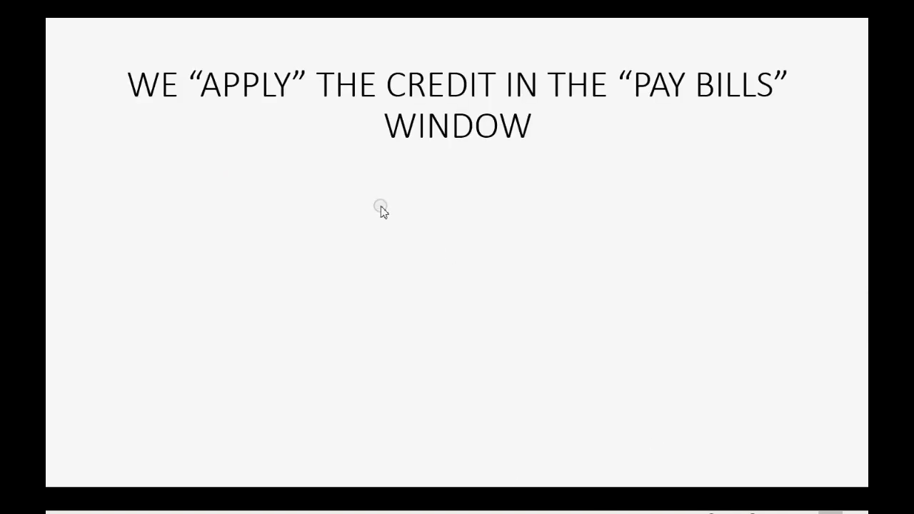
pyautogui.click(712, 512)
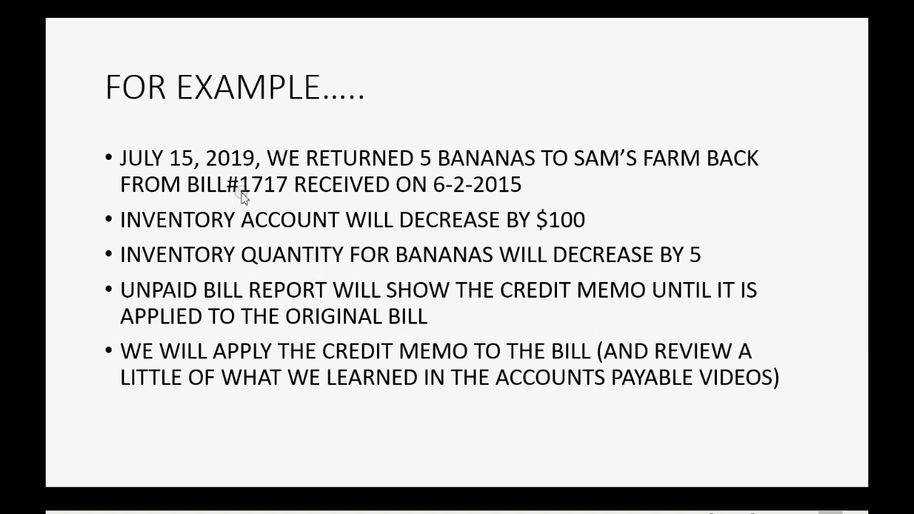
pyautogui.click(546, 287)
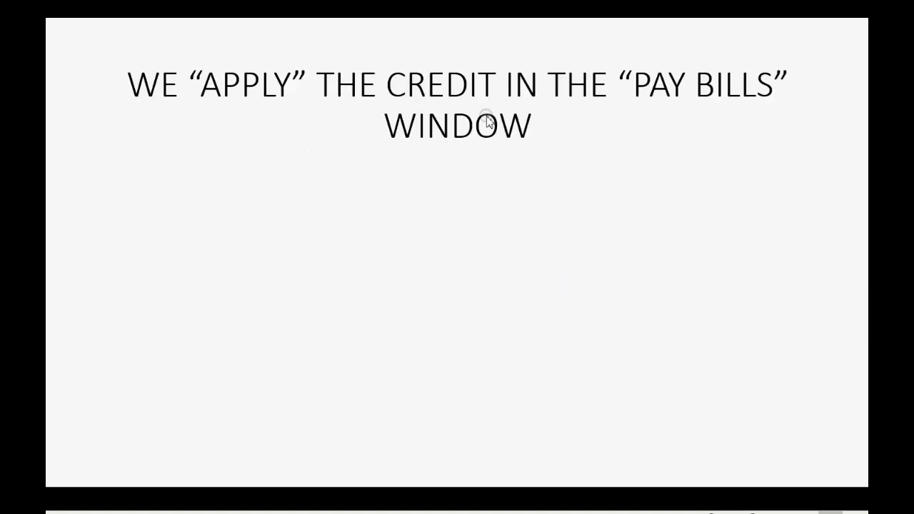
pyautogui.click(643, 512)
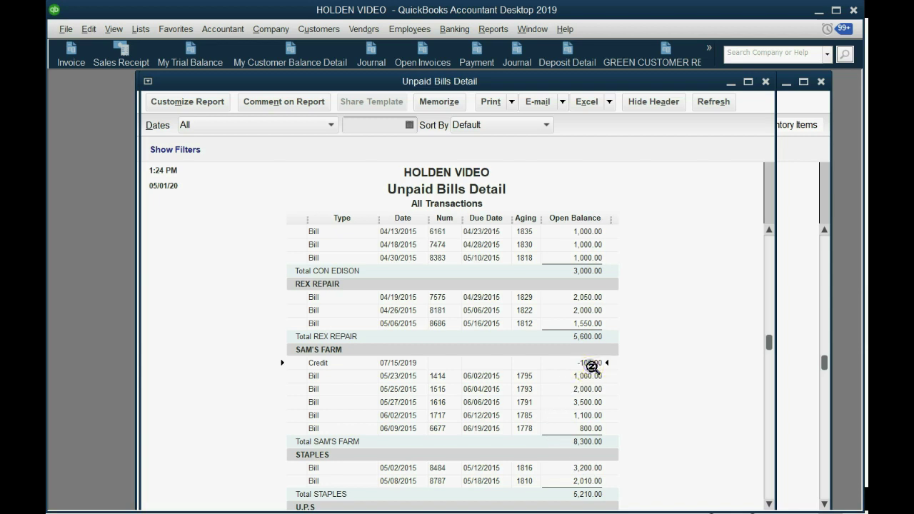
pyautogui.click(445, 416)
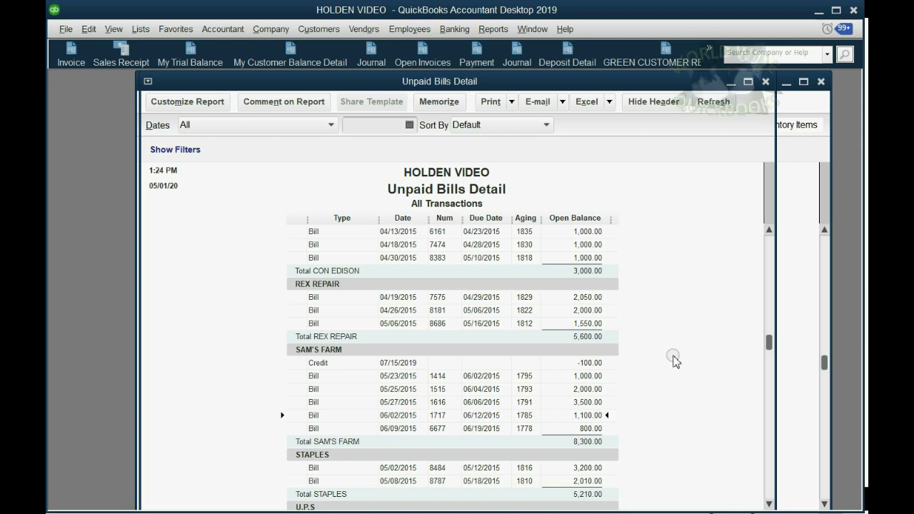
pyautogui.click(580, 363)
pyautogui.click(440, 415)
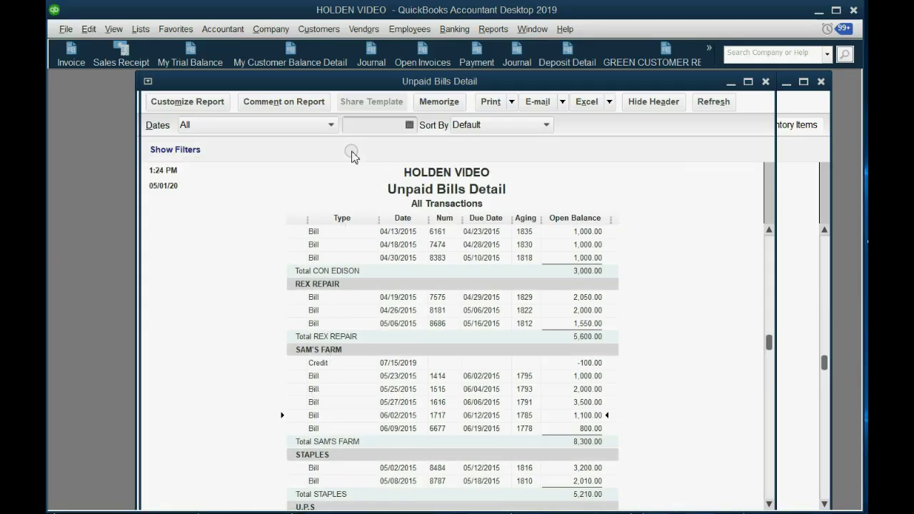
# Open Pay Bills filtered to show only SAM'S FARM's bills.
pyautogui.click(365, 29)
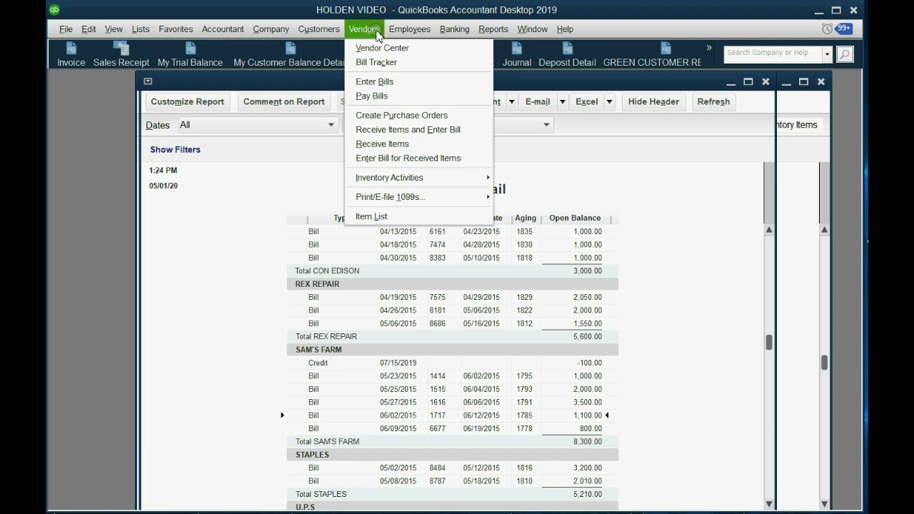
pyautogui.click(384, 96)
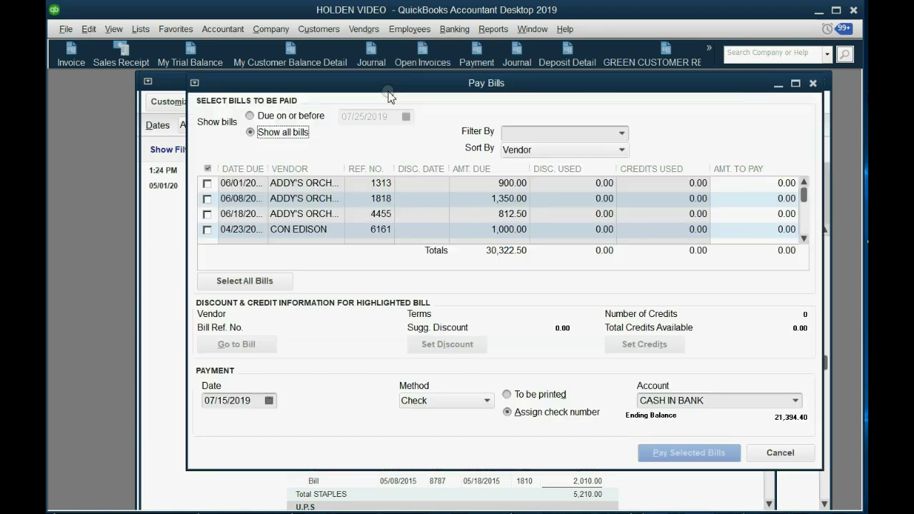
pyautogui.click(258, 401)
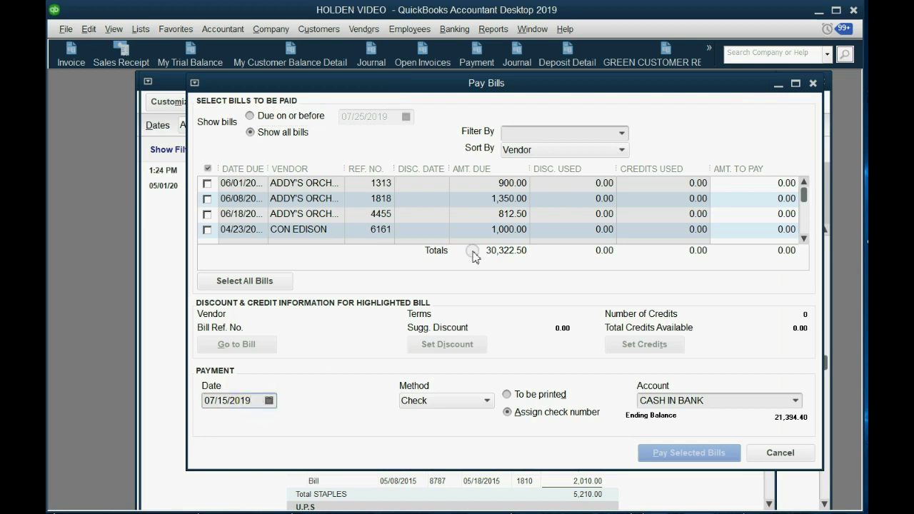
pyautogui.click(622, 133)
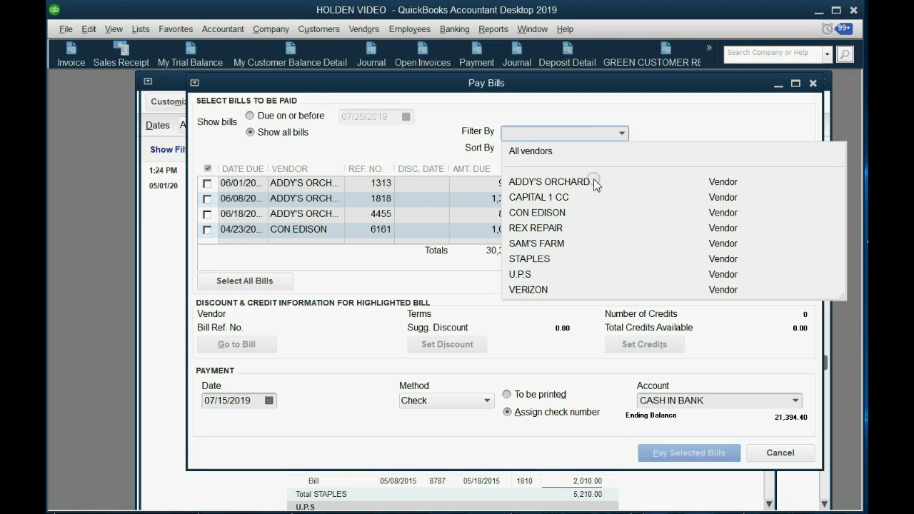
pyautogui.click(565, 243)
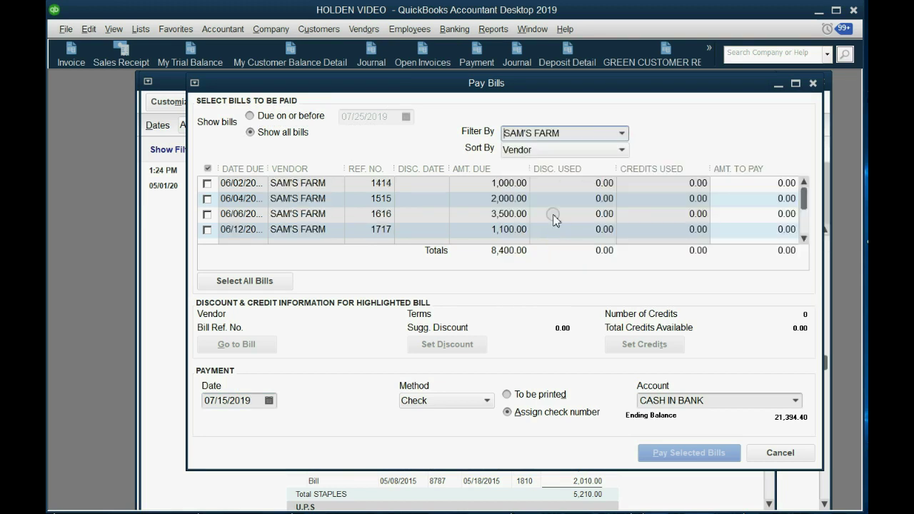
pyautogui.scroll(-1, 550, 218)
pyautogui.scroll(1, 393, 225)
pyautogui.scroll(-1, 393, 225)
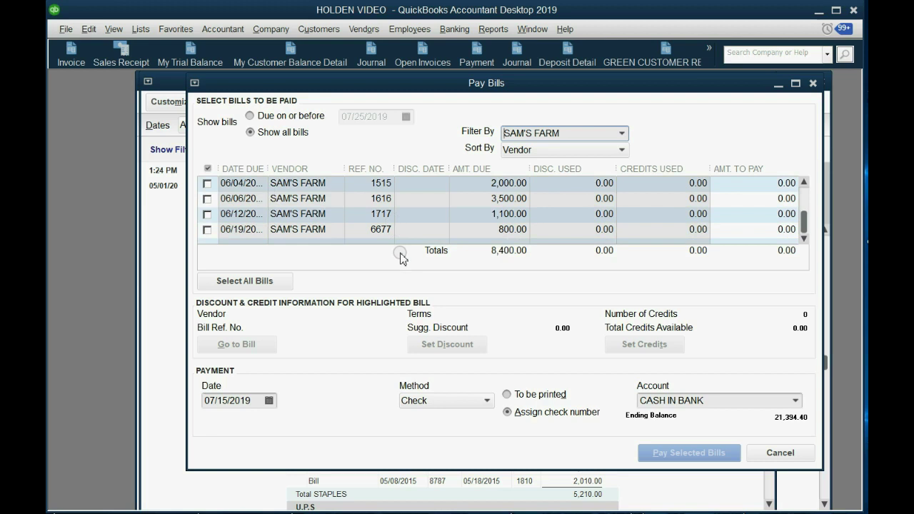
# Tick bill 1717 for 1,100.00 and bring up its 100.00 available credit.
pyautogui.click(207, 214)
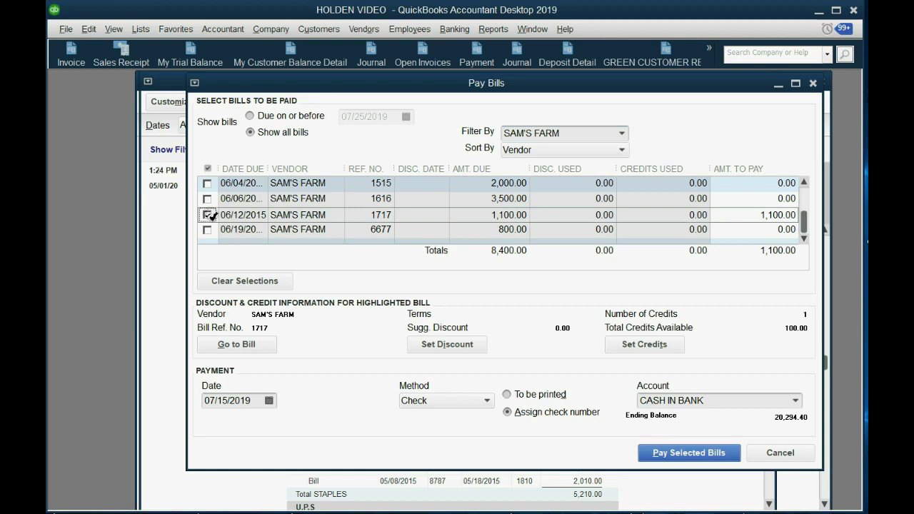
pyautogui.click(622, 344)
pyautogui.click(794, 335)
pyautogui.click(669, 349)
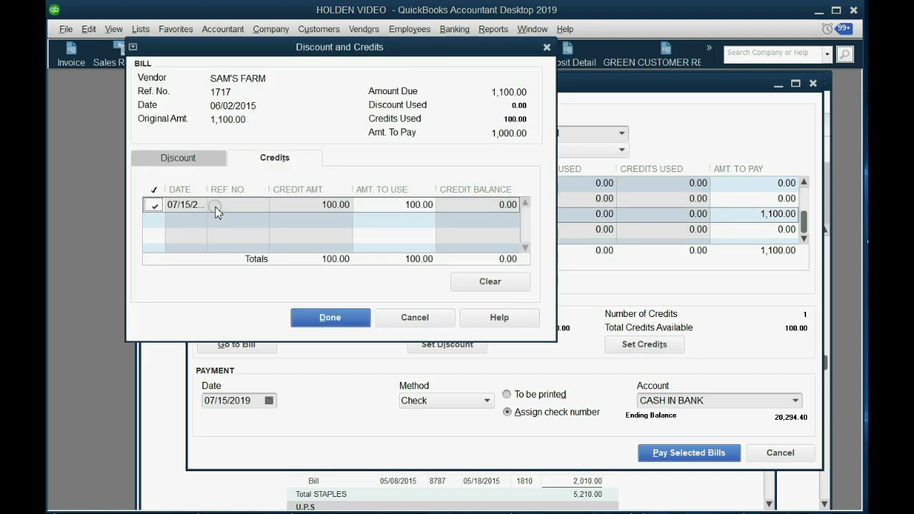
# Apply the 100.00 credit to bill 1717 in Set Credits.
pyautogui.click(154, 206)
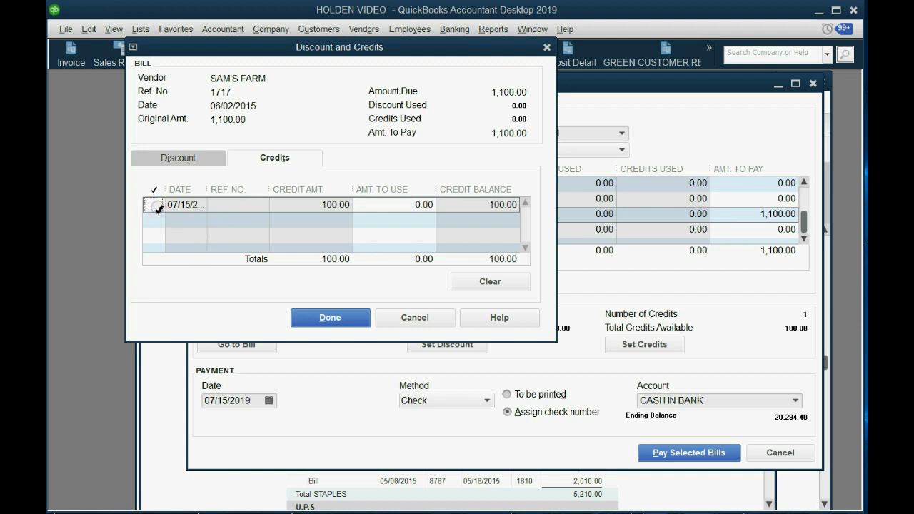
pyautogui.click(156, 206)
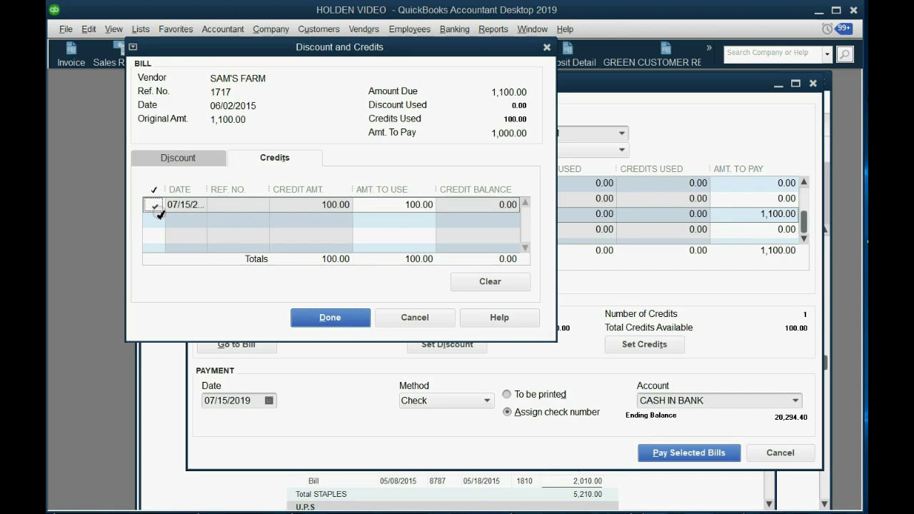
pyautogui.click(321, 322)
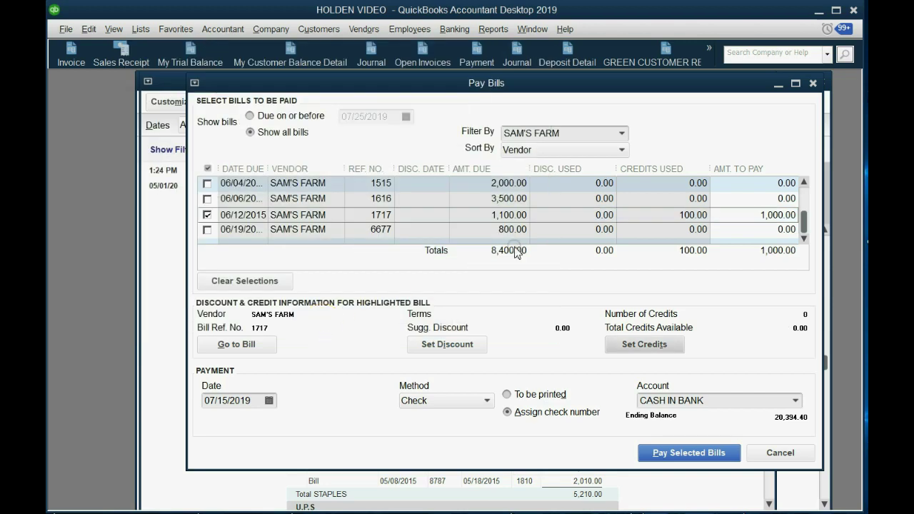
# Clear bill 1717's 1,000.00 amount to pay so it becomes 0.00.
pyautogui.click(655, 216)
pyautogui.click(738, 212)
pyautogui.click(742, 215)
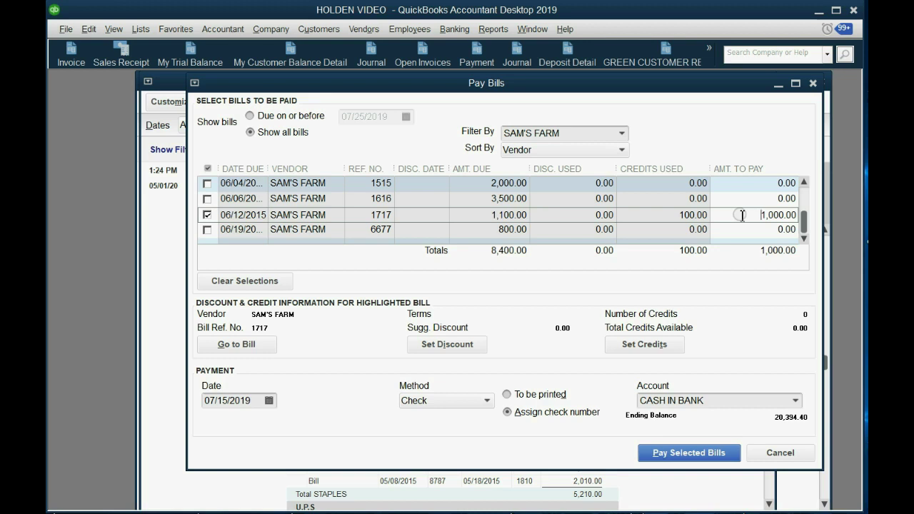
pyautogui.moveTo(742, 214); pyautogui.dragTo(822, 208)
pyautogui.press('Delete')
pyautogui.press('Tab')
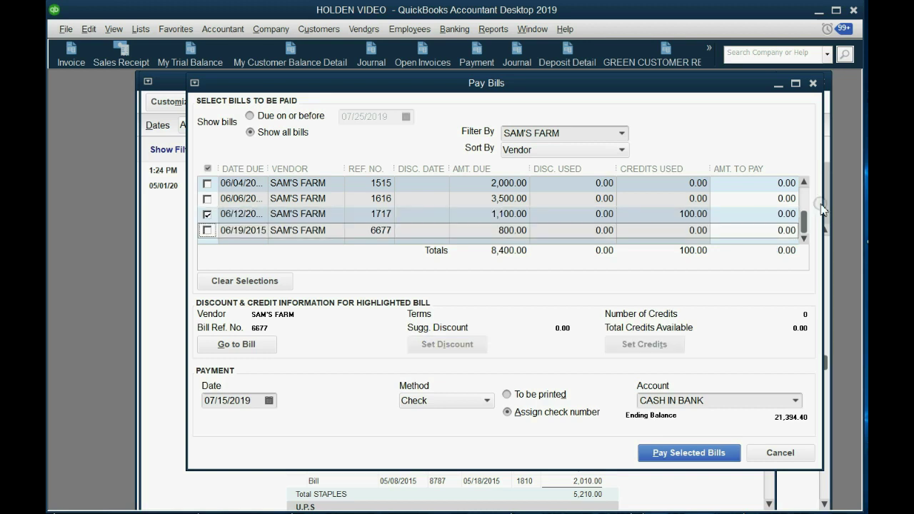
pyautogui.click(655, 215)
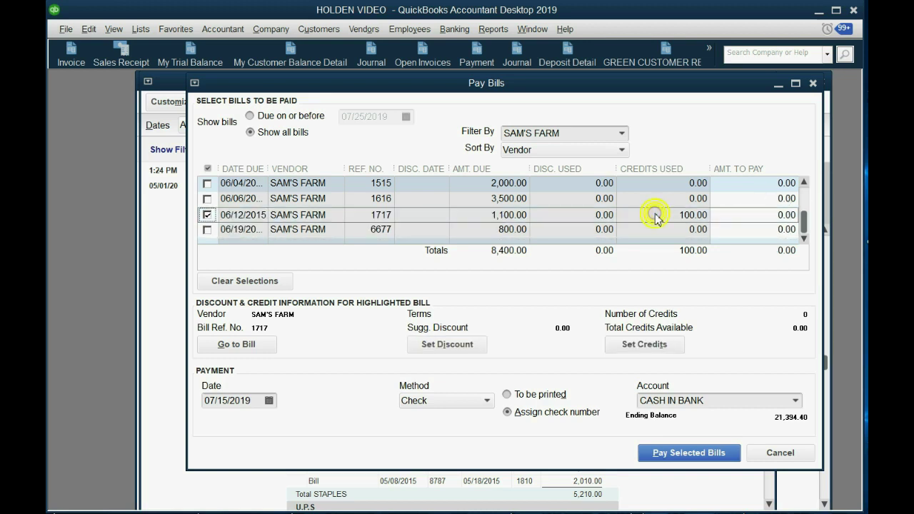
pyautogui.click(734, 218)
# Pay the selected bill, then confirm bill 1717 shows 1,000.00 open in Unpaid Bills Detail.
pyautogui.click(658, 453)
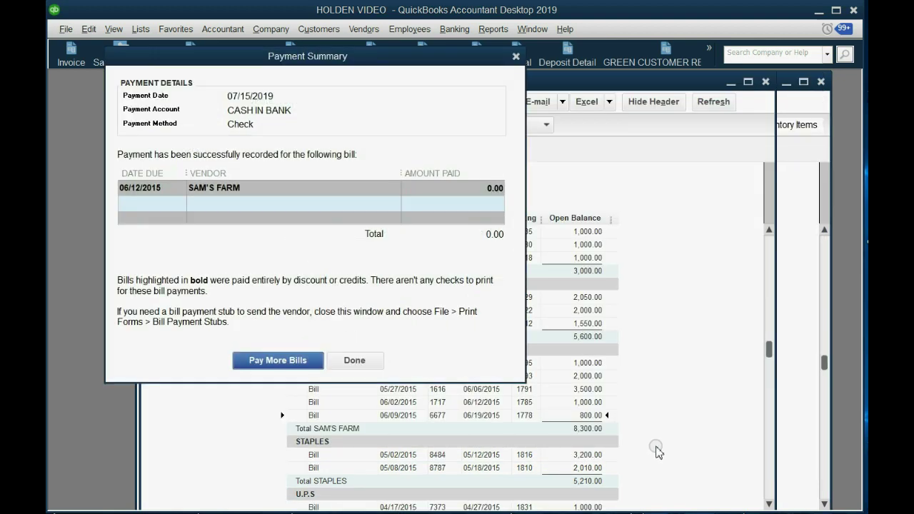
pyautogui.click(355, 361)
pyautogui.click(355, 361)
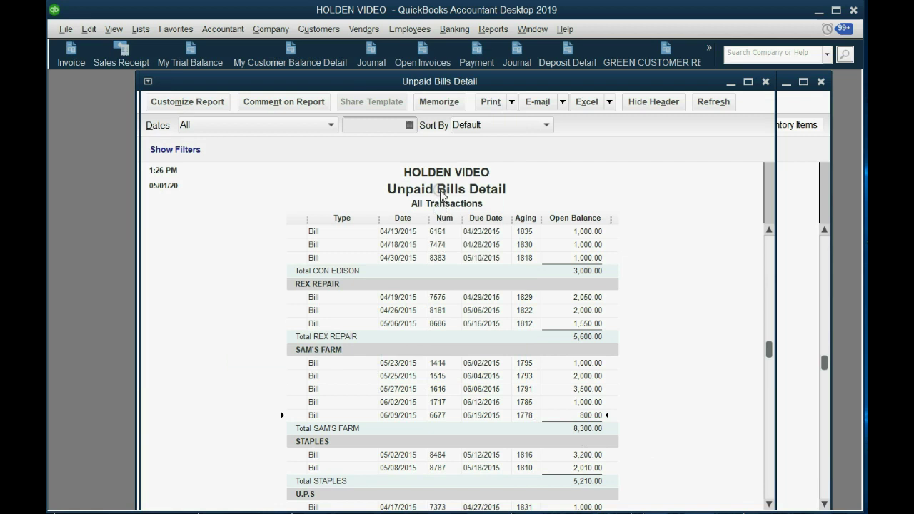
pyautogui.click(596, 363)
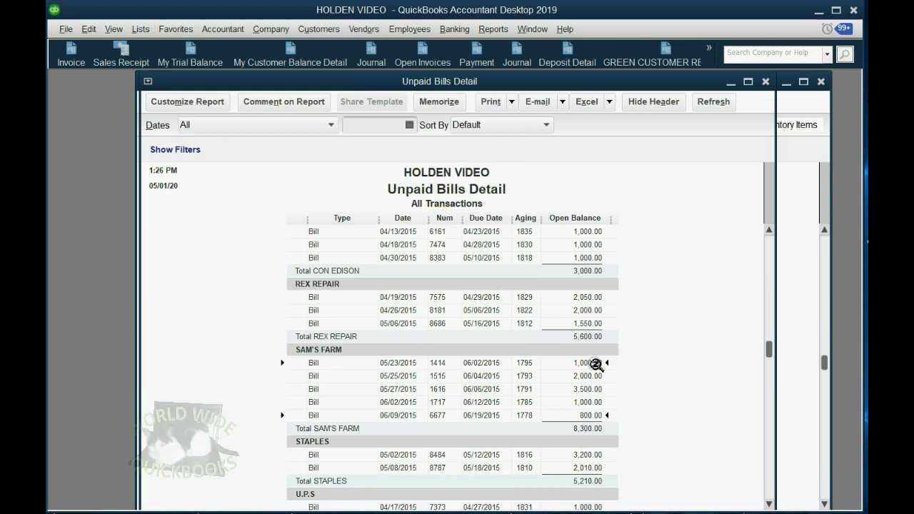
pyautogui.click(592, 402)
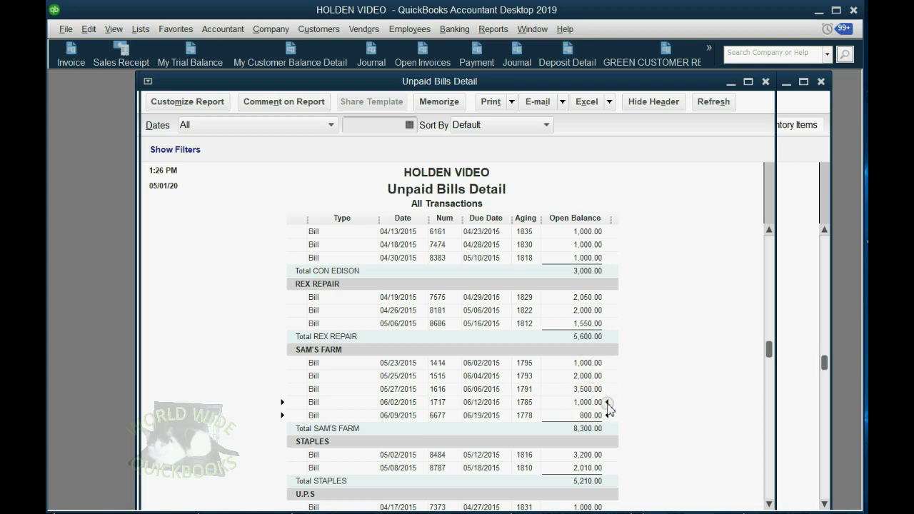